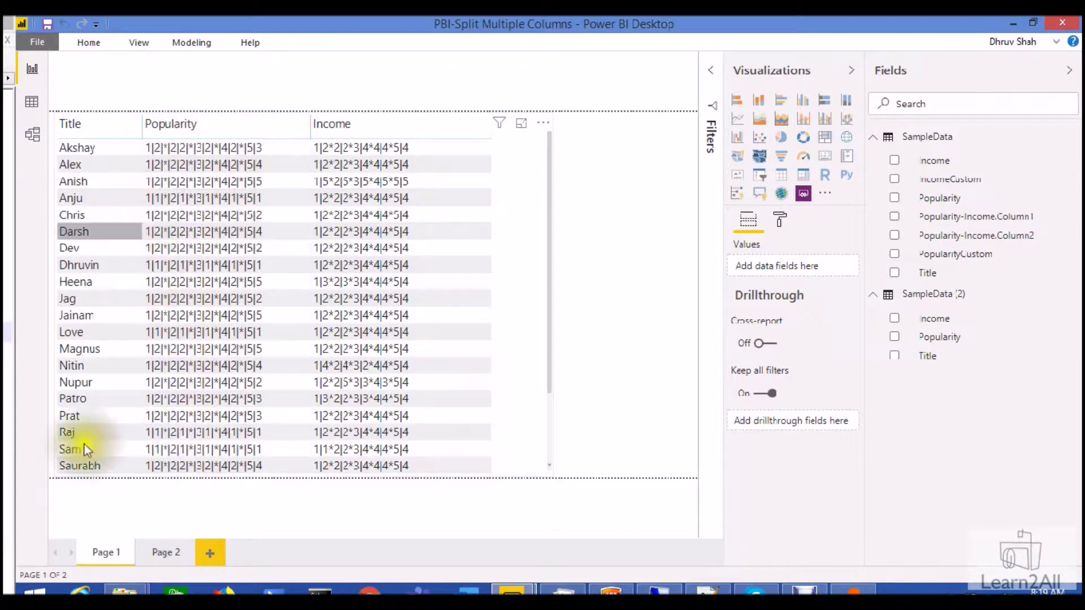
Step: Switch to report Page 2 with its Title and split Column1/Column2 table
{"action": "left_click", "coordinate": [169, 552]}
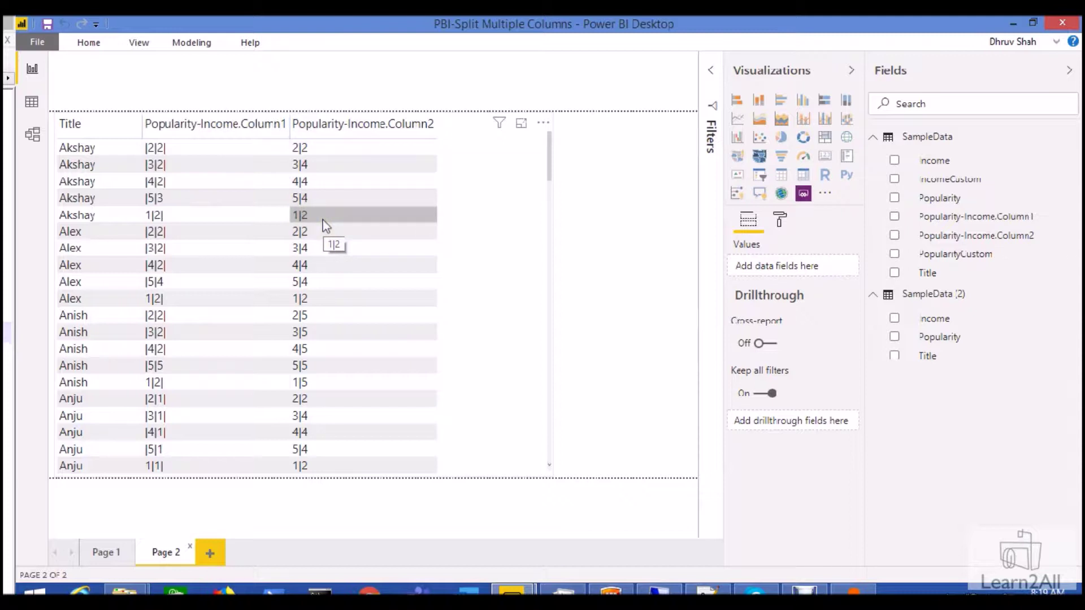
Step: Open the Power Query Editor on the SampleData (2) query and select its Popularity column
{"action": "left_click", "coordinate": [89, 42]}
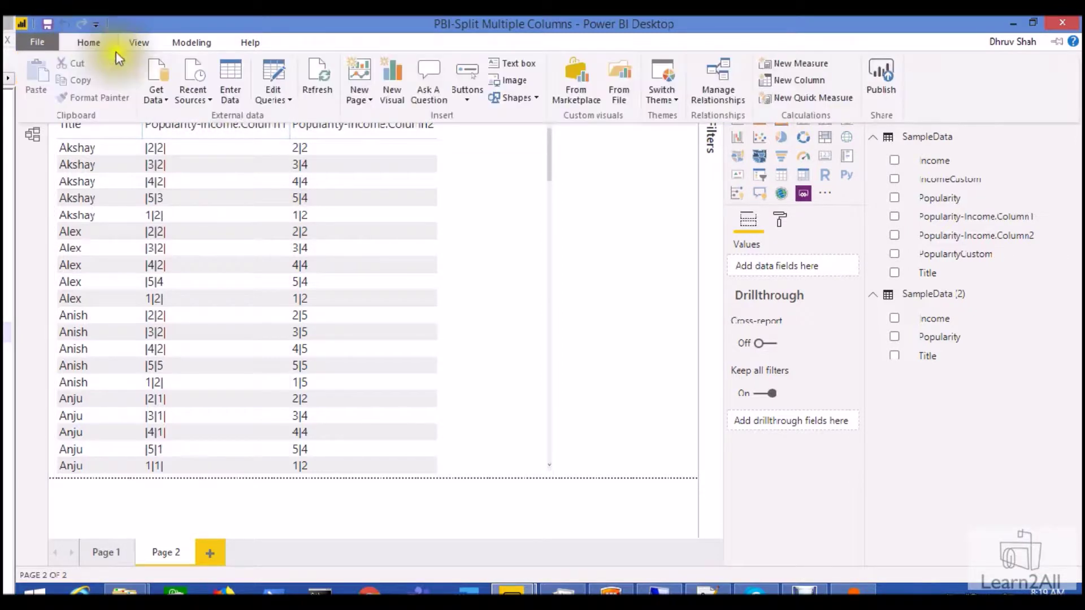
{"action": "left_click", "coordinate": [261, 79]}
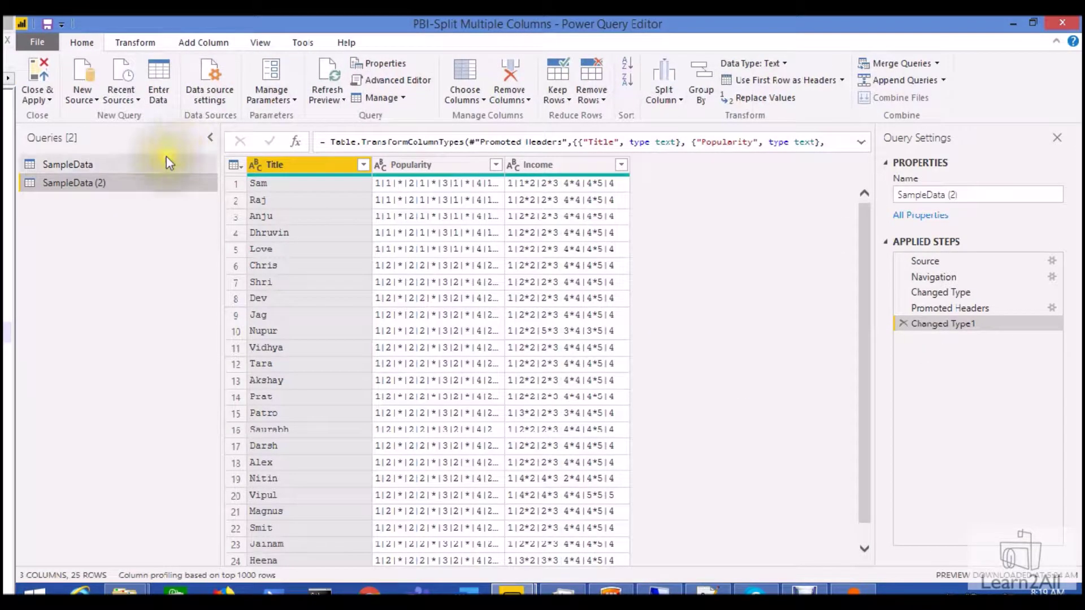
{"action": "left_click", "coordinate": [166, 157]}
{"action": "left_click", "coordinate": [151, 181]}
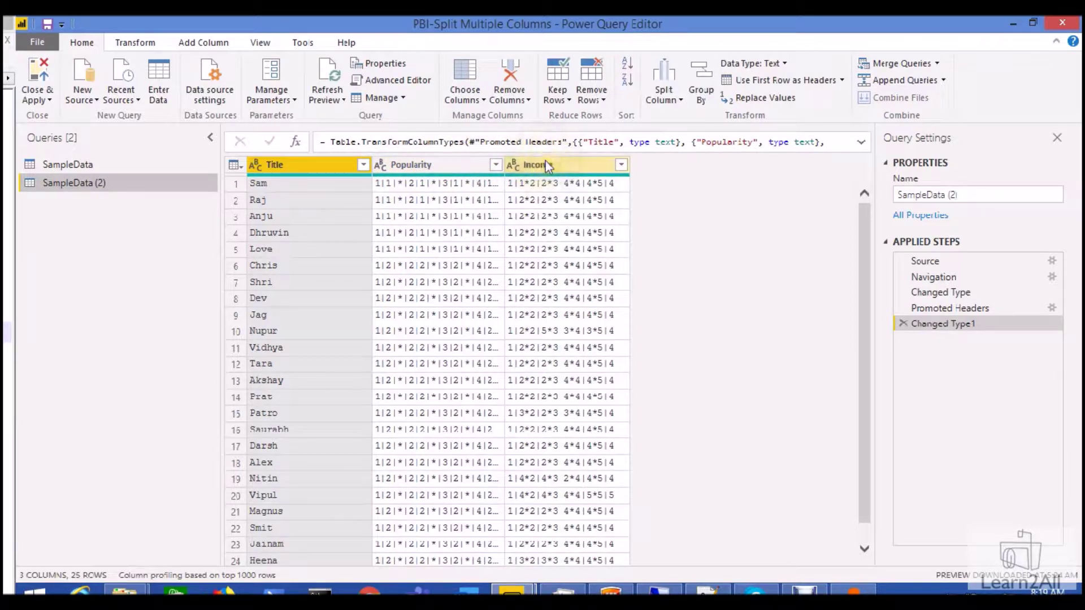
{"action": "left_click", "coordinate": [440, 169]}
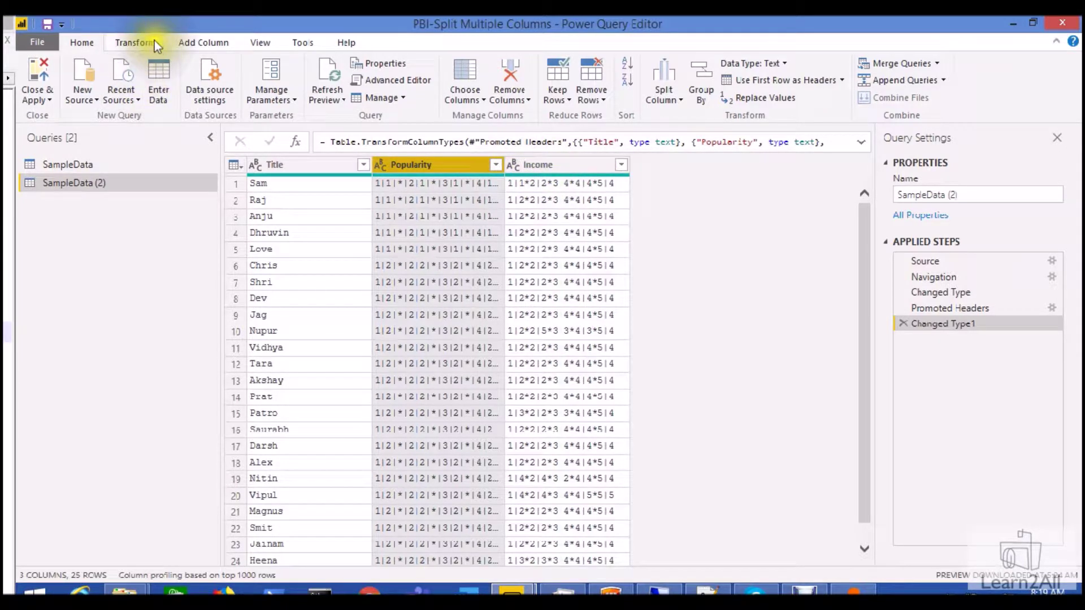
{"action": "left_click", "coordinate": [203, 41]}
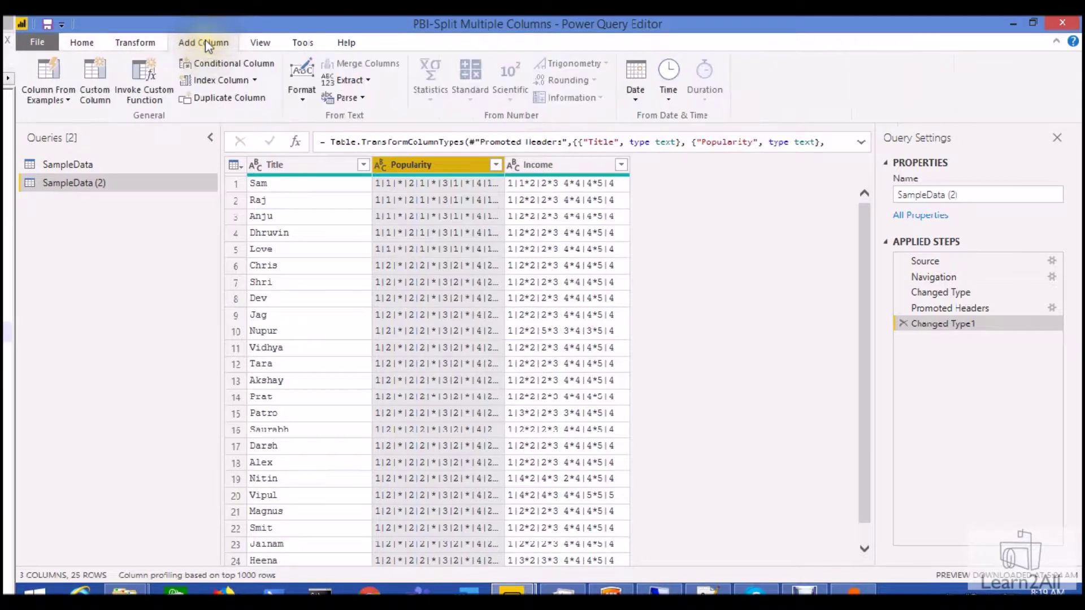
Step: Add a Custom column = Text.Split([Popularity],"*") and preview row 1's resulting list
{"action": "left_click", "coordinate": [99, 80]}
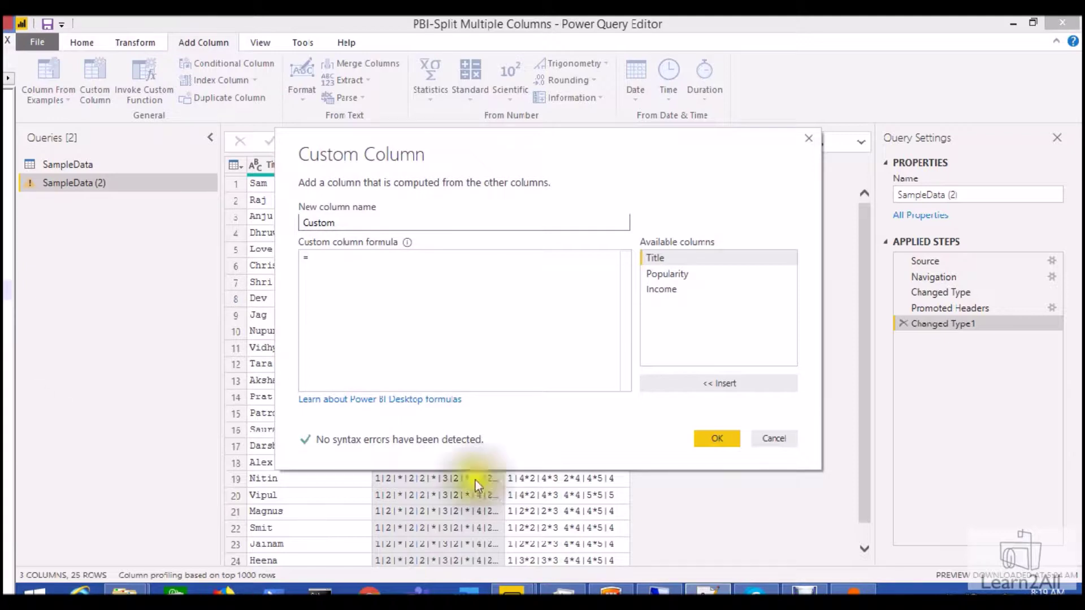
{"action": "left_click", "coordinate": [481, 310]}
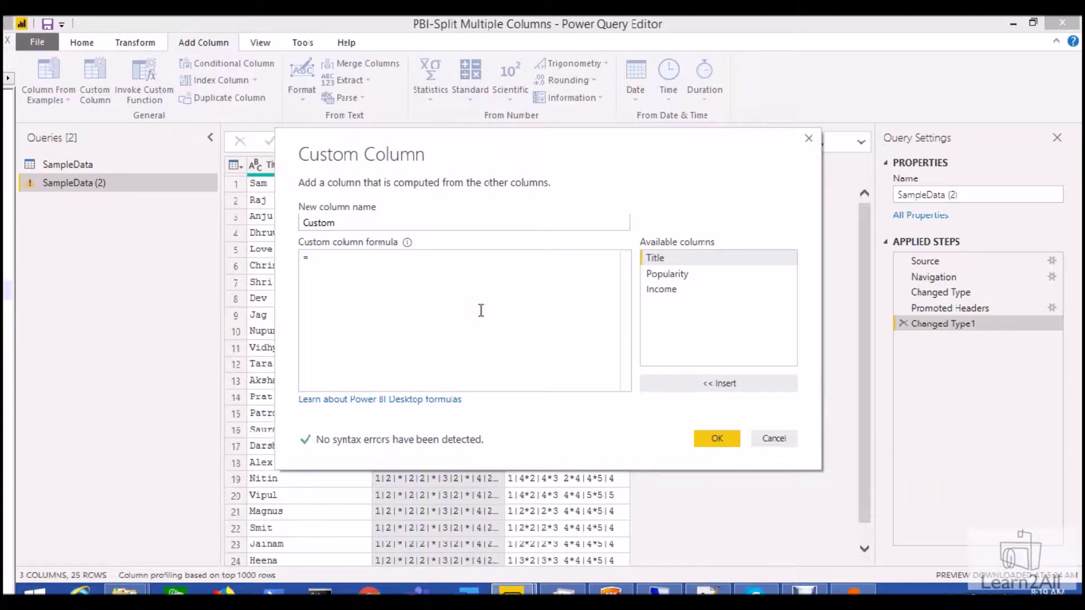
{"action": "type", "text": "Text.Split([Popularity],\"*\")"}
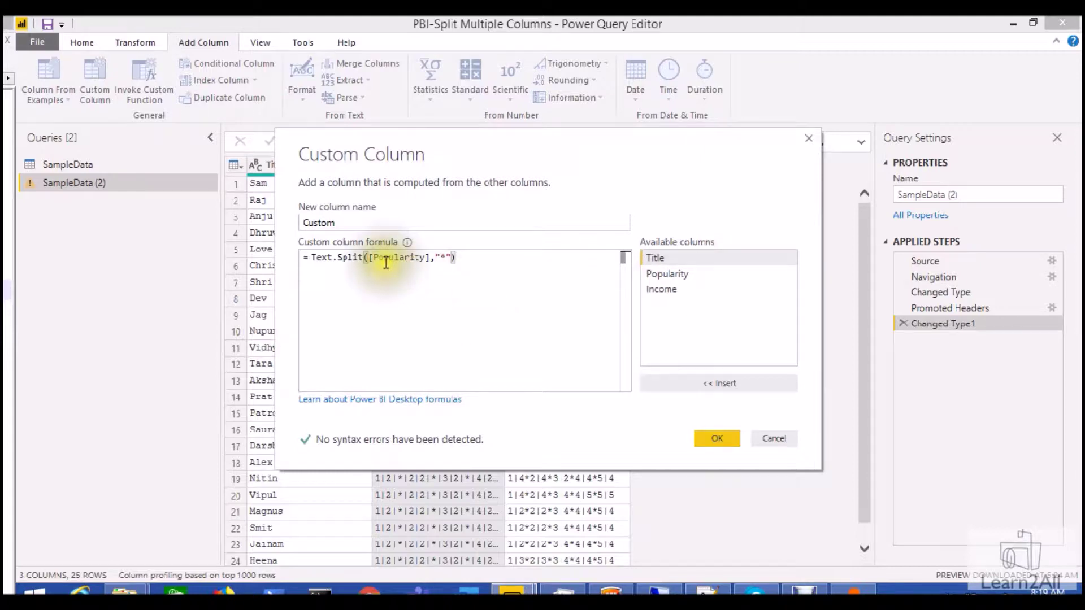
{"action": "left_click_drag", "start_coordinate": [544, 140], "coordinate": [795, 128]}
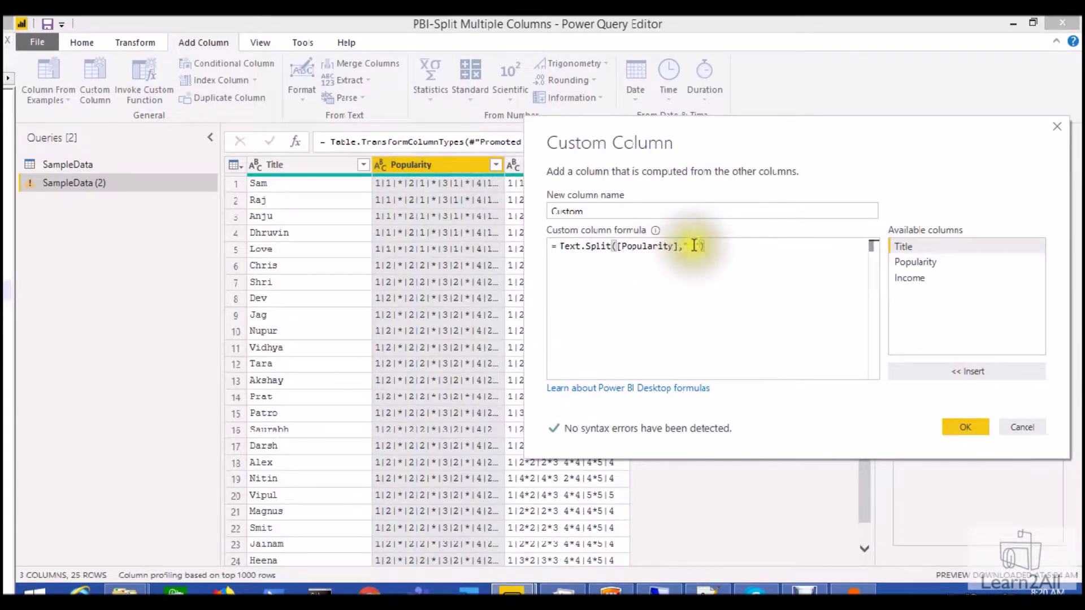
{"action": "left_click", "coordinate": [964, 427]}
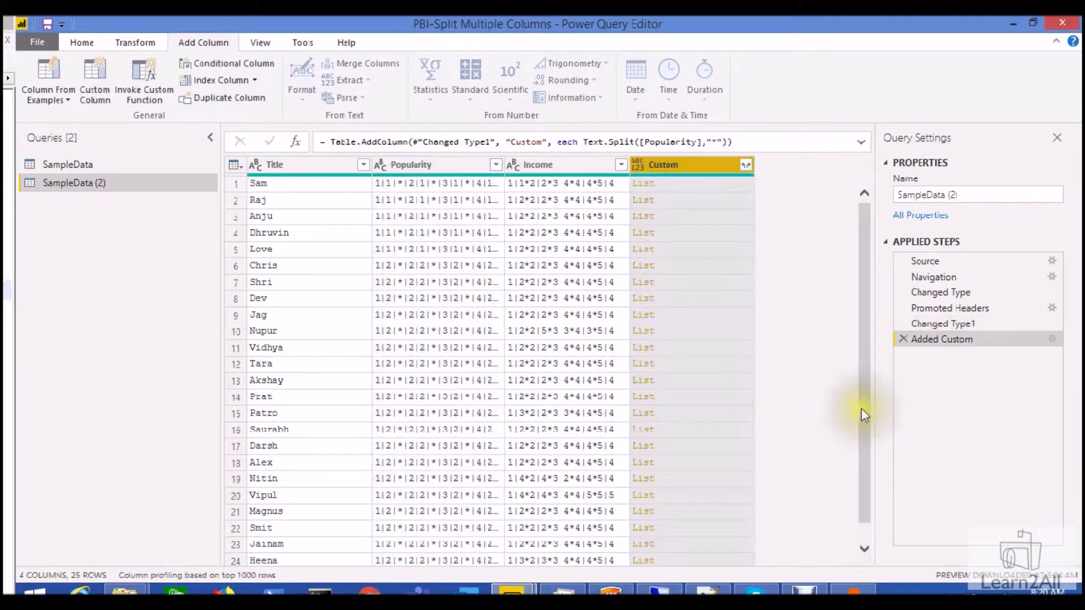
{"action": "left_click", "coordinate": [731, 184]}
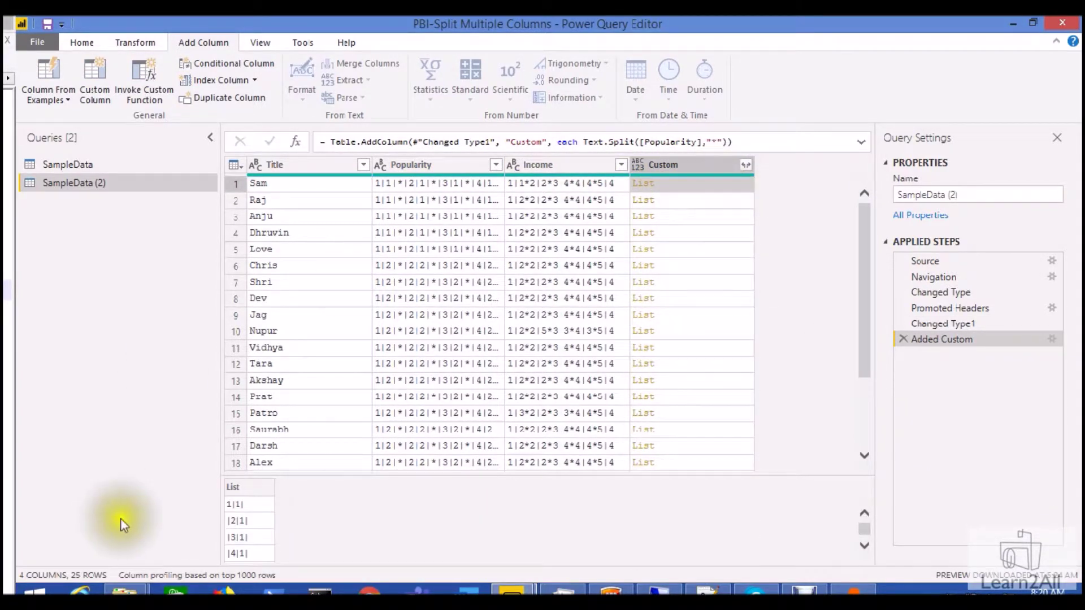
{"action": "left_click", "coordinate": [256, 523]}
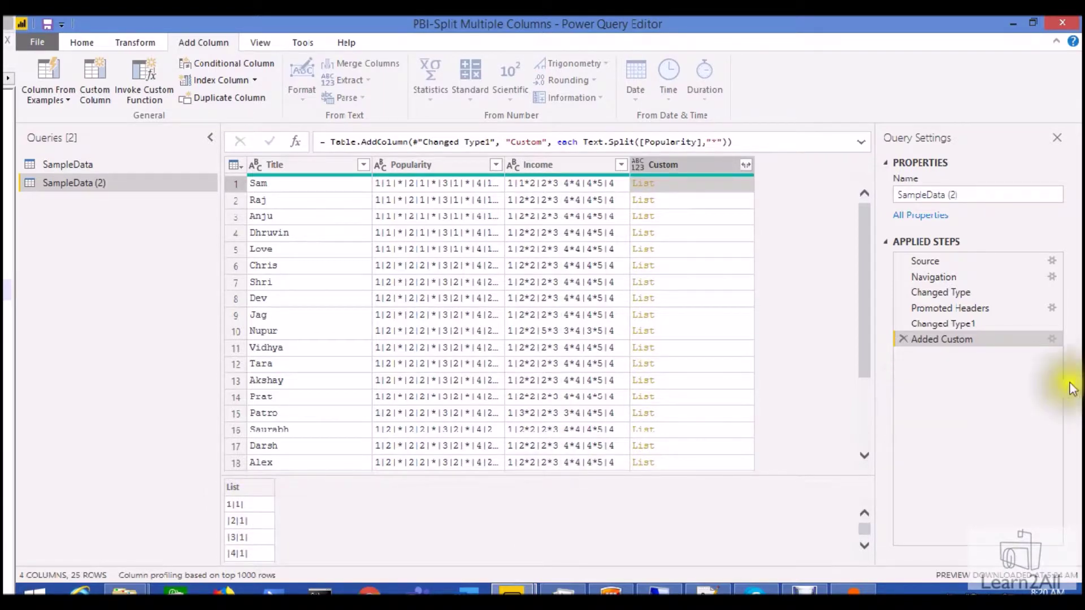
{"action": "left_click", "coordinate": [106, 81]}
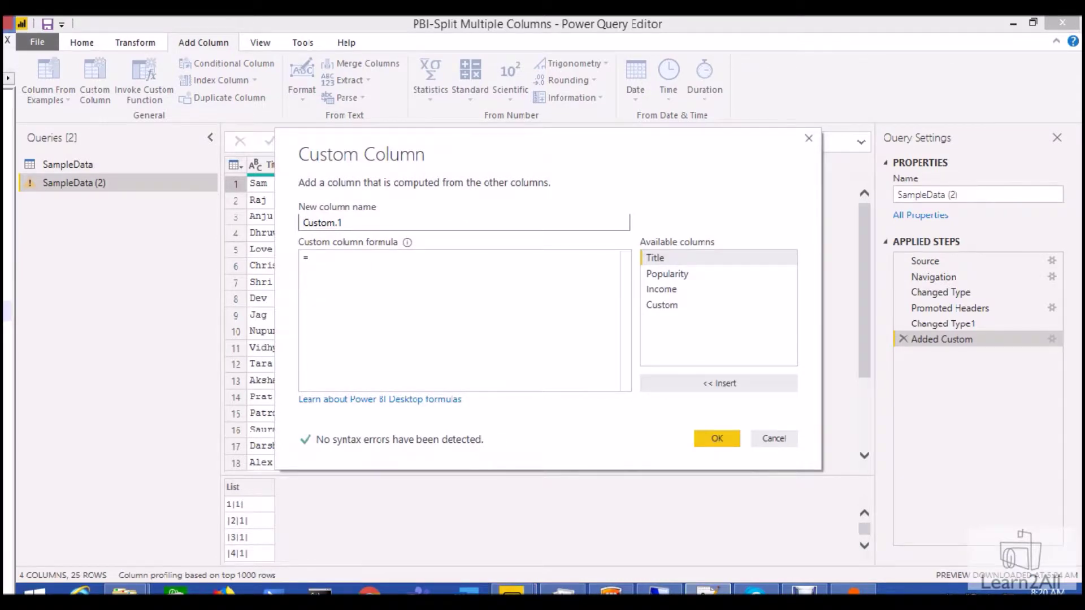
Step: Add a Custom.1 column = Text.Split([Income],"*") and preview row 1's Income list
{"action": "left_click", "coordinate": [424, 273]}
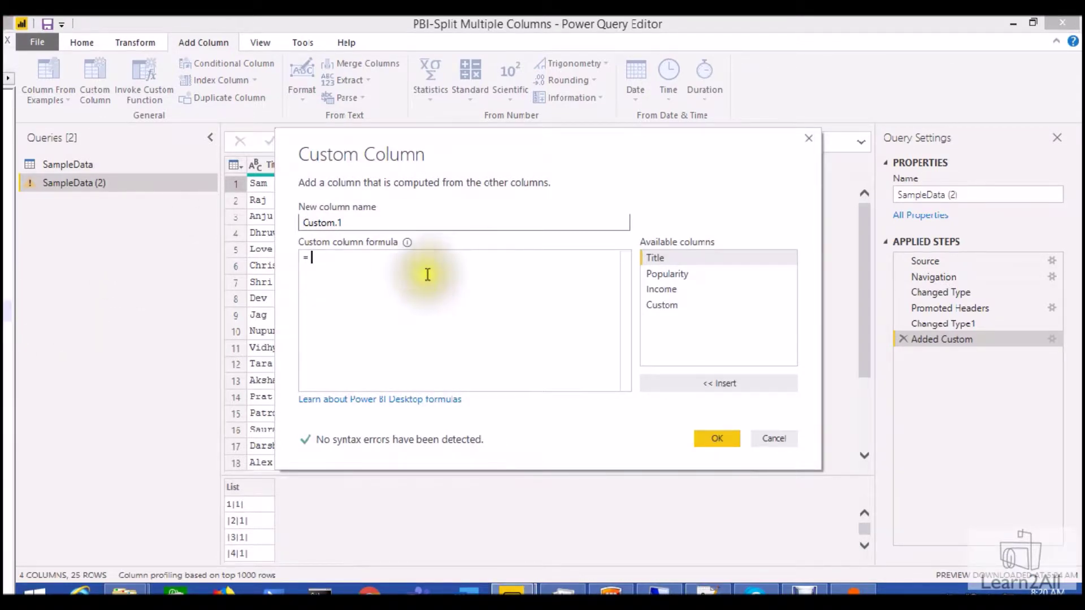
{"action": "type", "text": "Text.Split([Income],\"*\")"}
{"action": "left_click_drag", "start_coordinate": [473, 146], "coordinate": [829, 171]}
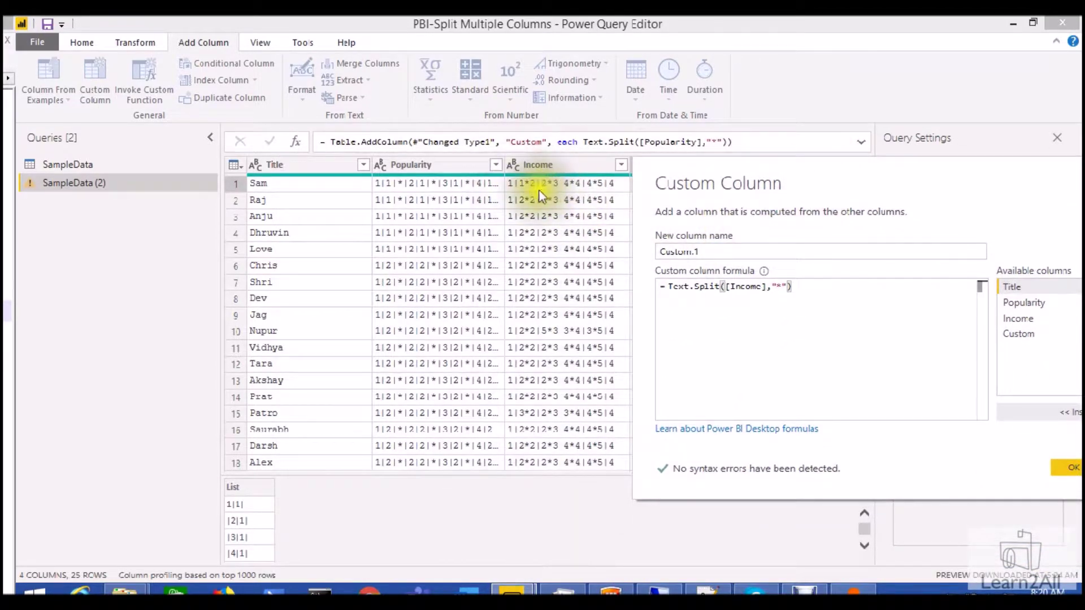
{"action": "left_click_drag", "start_coordinate": [763, 195], "coordinate": [418, 202]}
{"action": "left_click", "coordinate": [697, 478]}
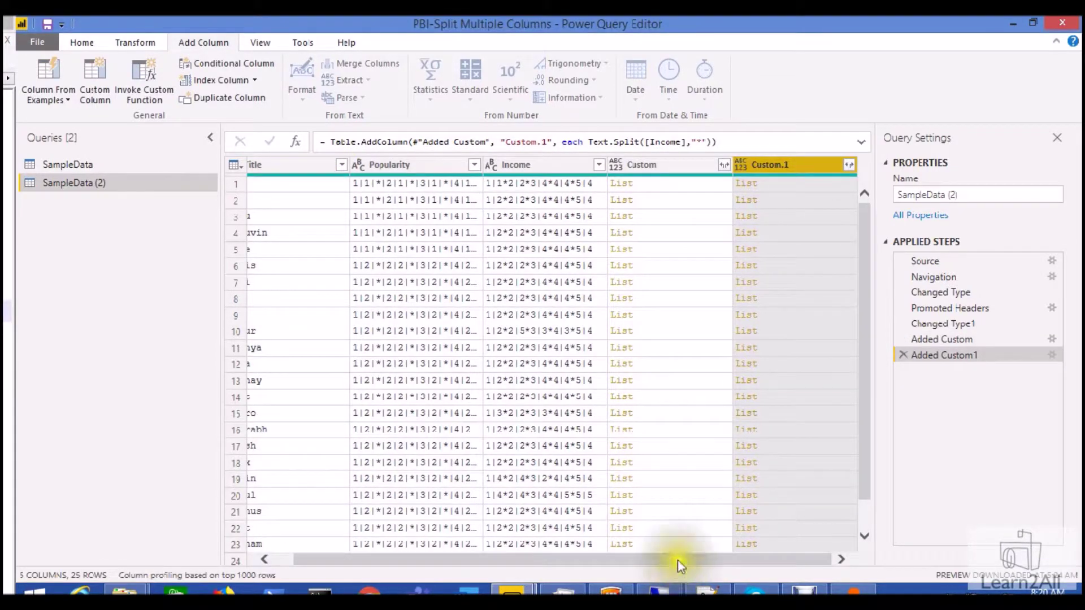
{"action": "left_click", "coordinate": [808, 189]}
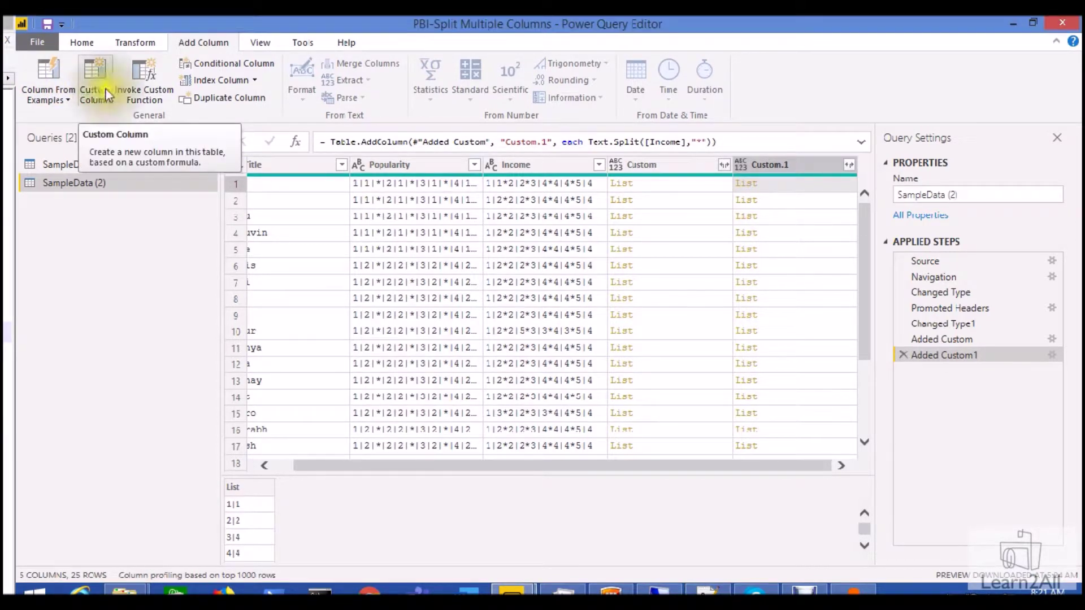
Step: Create a Custom.2 column with Table.FromColumns({[Custom],[Custom.1]})
{"action": "left_click", "coordinate": [94, 75]}
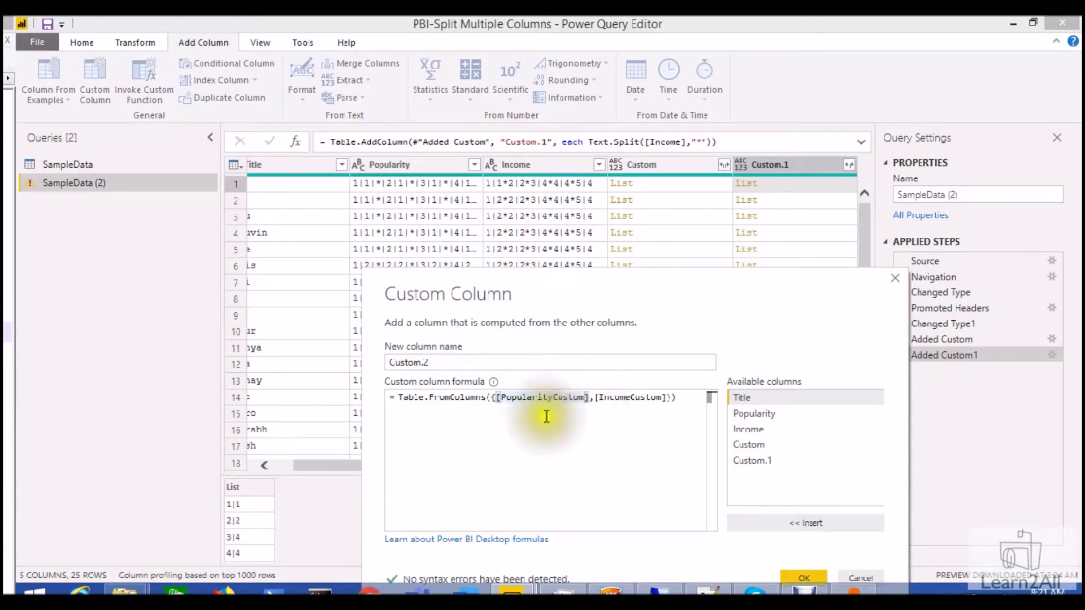
{"action": "left_click", "coordinate": [497, 397]}
{"action": "left_click_drag", "start_coordinate": [526, 397], "coordinate": [665, 394]}
{"action": "key", "text": "Delete"}
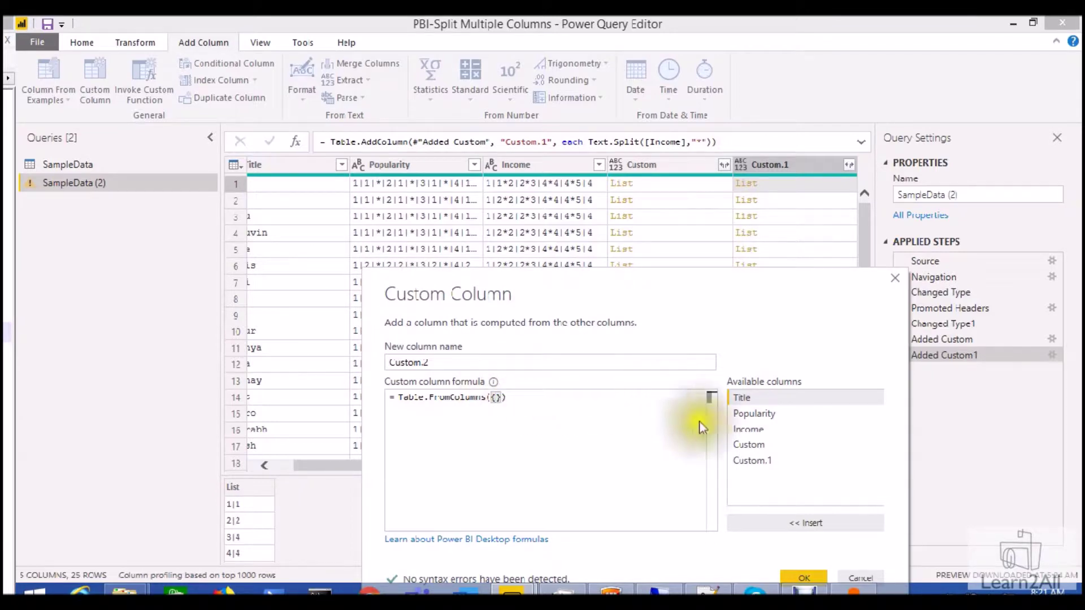
{"action": "left_click", "coordinate": [757, 446]}
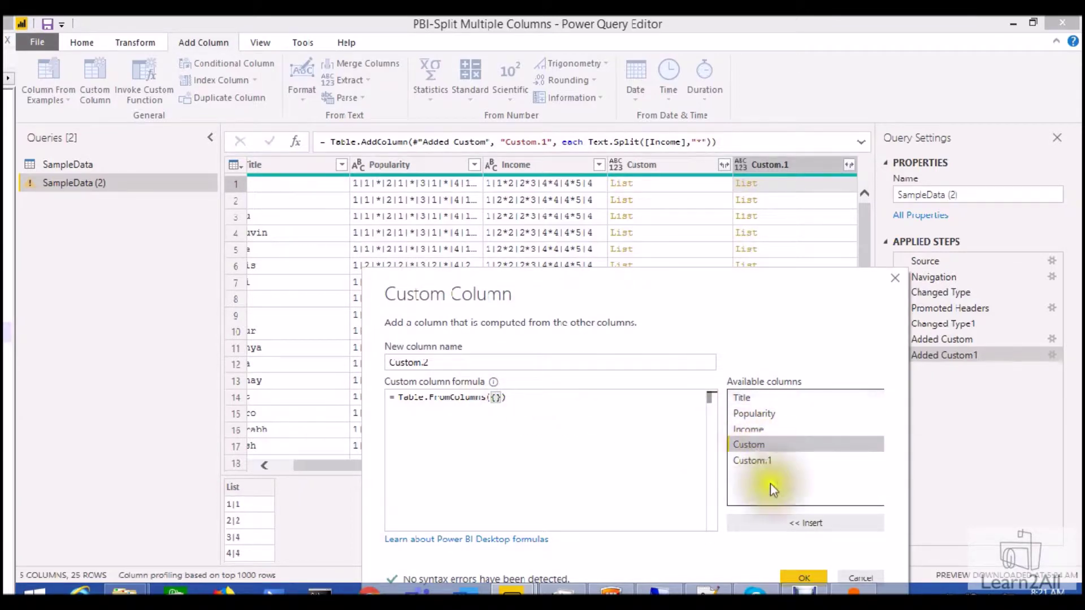
{"action": "left_click", "coordinate": [788, 524]}
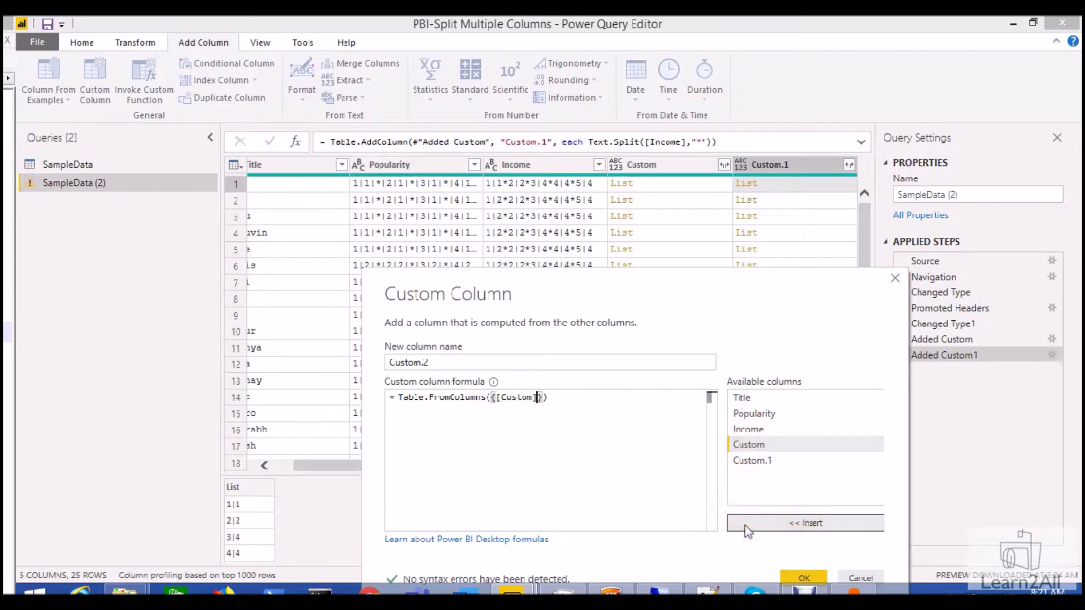
{"action": "type", "text": ","}
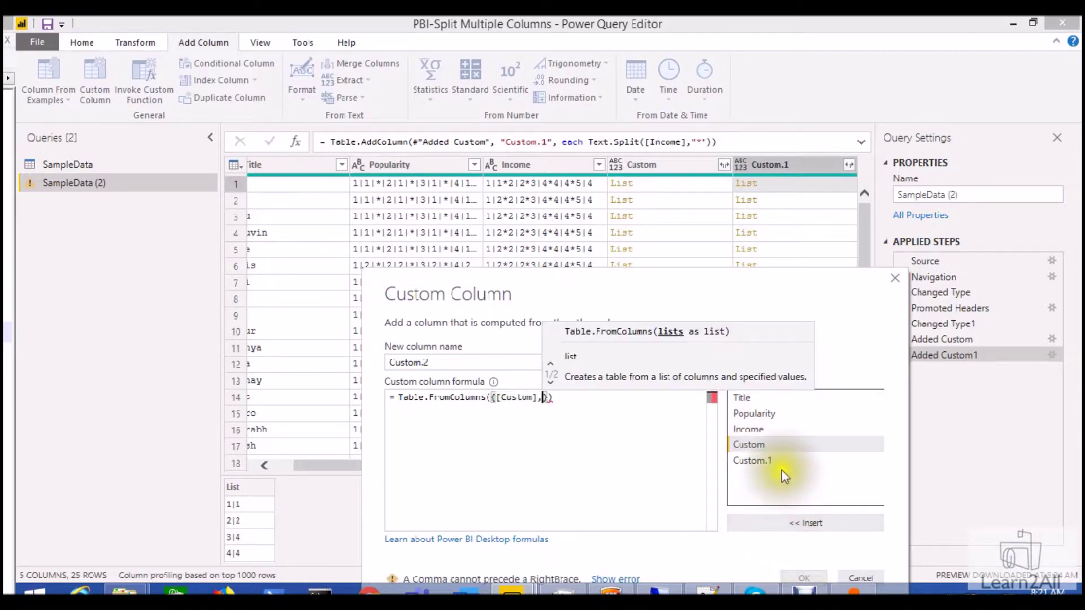
{"action": "left_click", "coordinate": [782, 465]}
{"action": "left_click", "coordinate": [792, 524]}
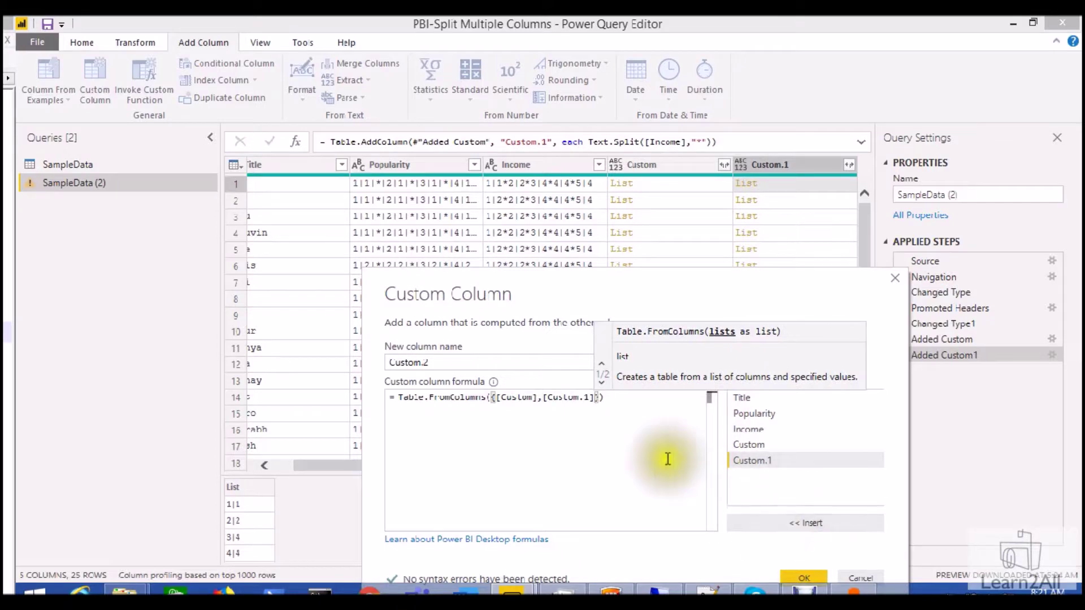
{"action": "left_click", "coordinate": [801, 577]}
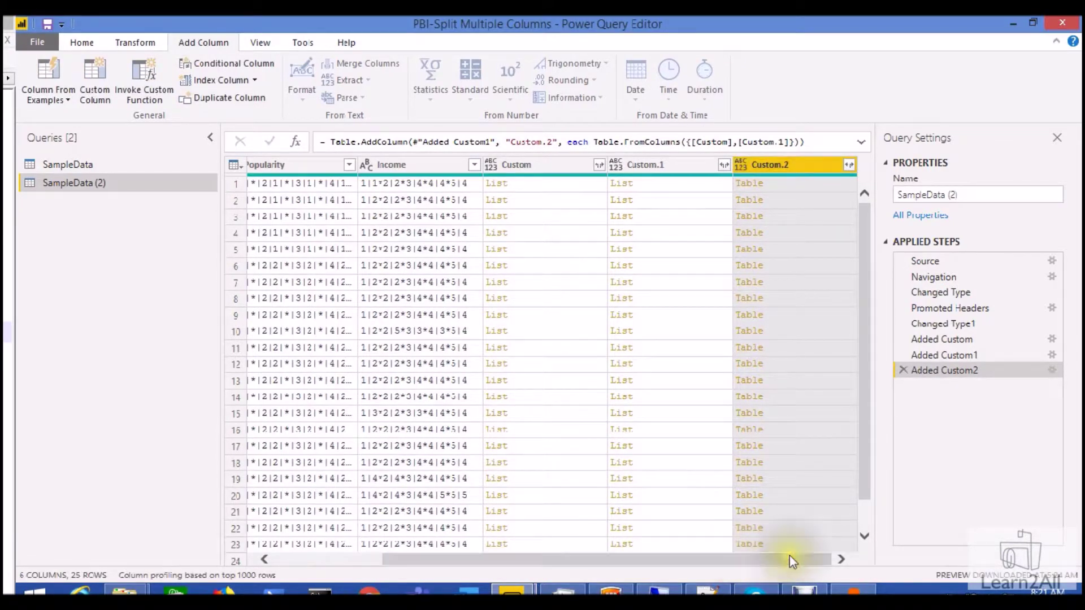
Step: Preview row 1's nested two-column table and select the Custom.2 column
{"action": "left_click", "coordinate": [806, 179]}
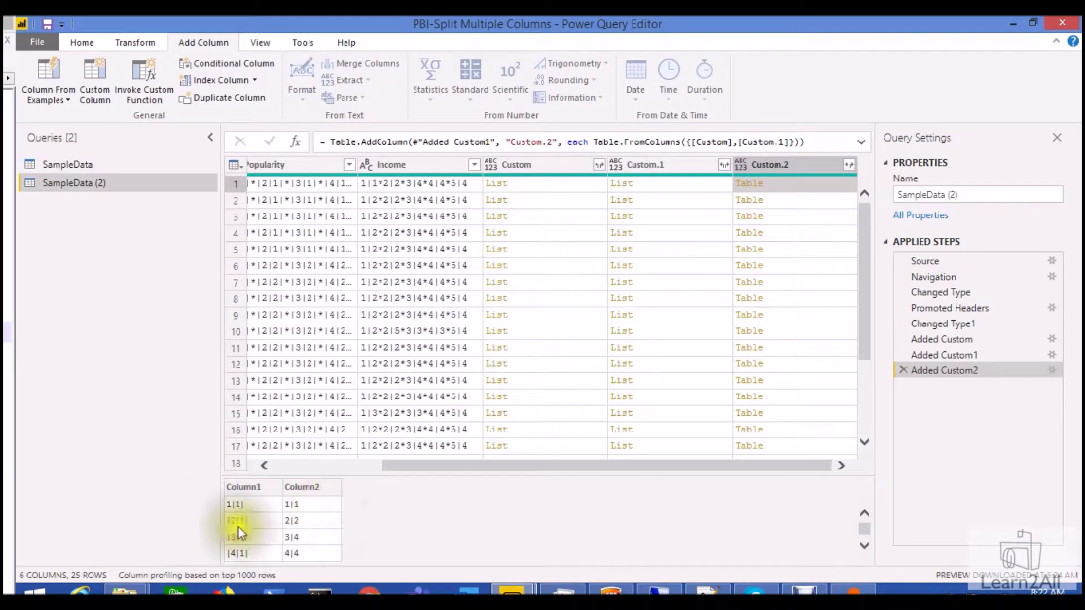
{"action": "left_click_drag", "start_coordinate": [454, 471], "coordinate": [334, 471]}
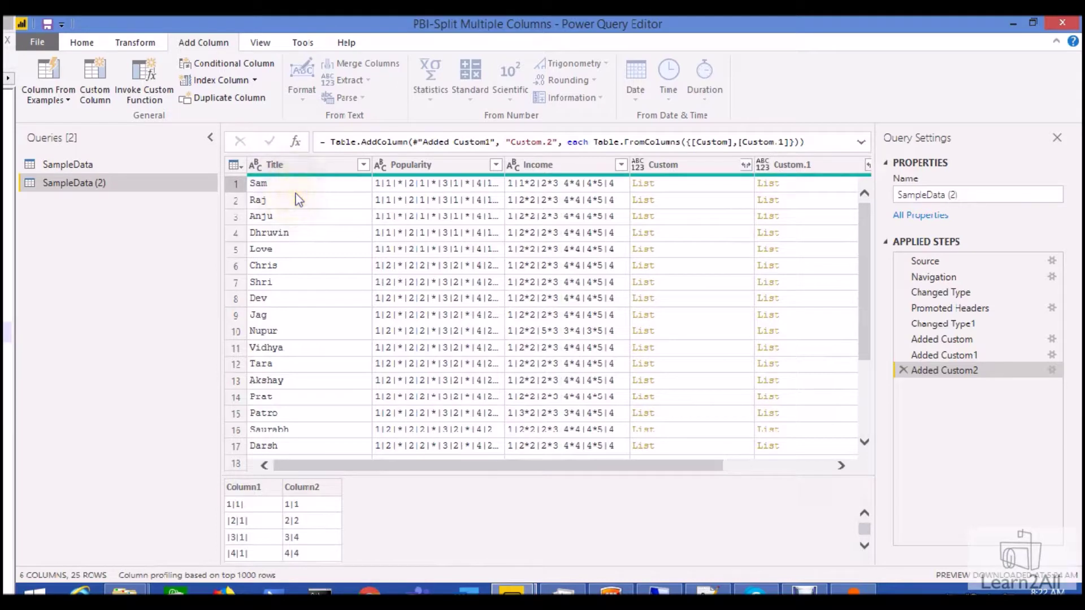
{"action": "left_click_drag", "start_coordinate": [446, 466], "coordinate": [686, 466]}
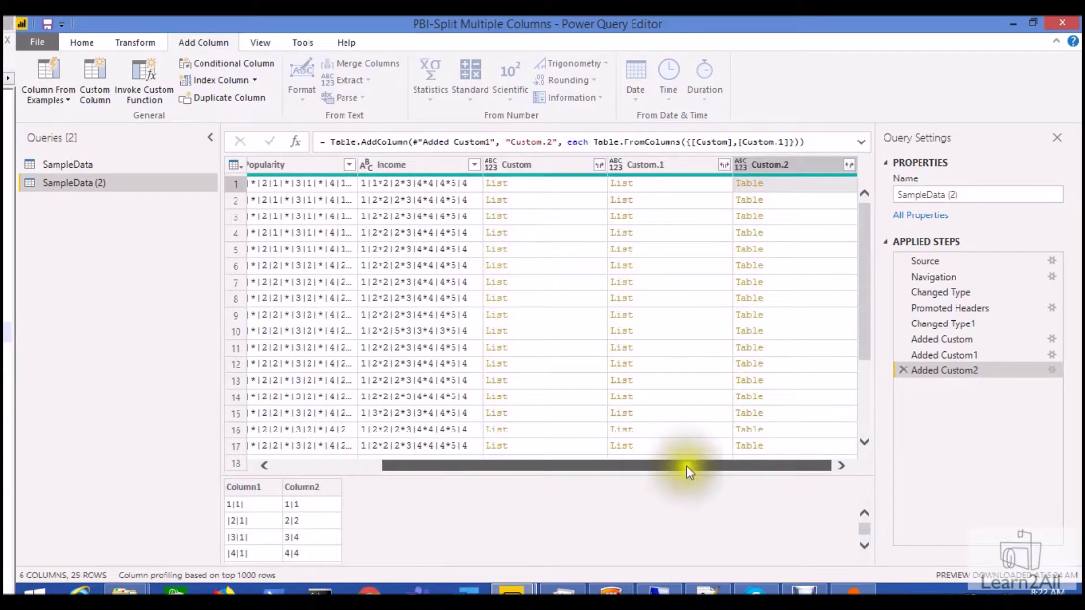
{"action": "left_click", "coordinate": [853, 169]}
Step: Expand Custom.2 into Custom.2.Column1 and Custom.2.Column2
{"action": "left_click", "coordinate": [850, 165]}
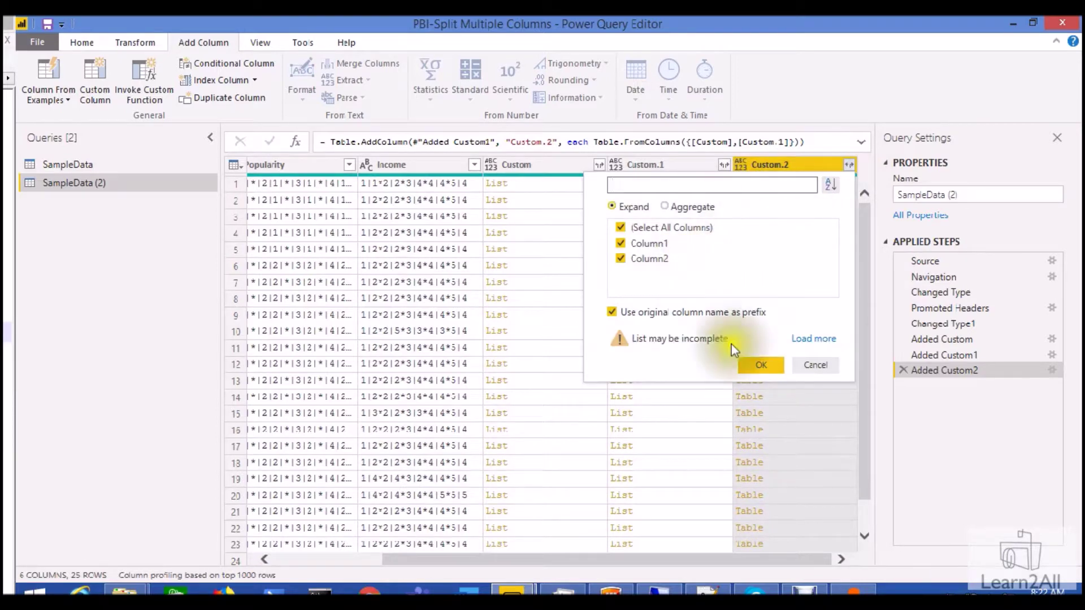
{"action": "left_click", "coordinate": [747, 374]}
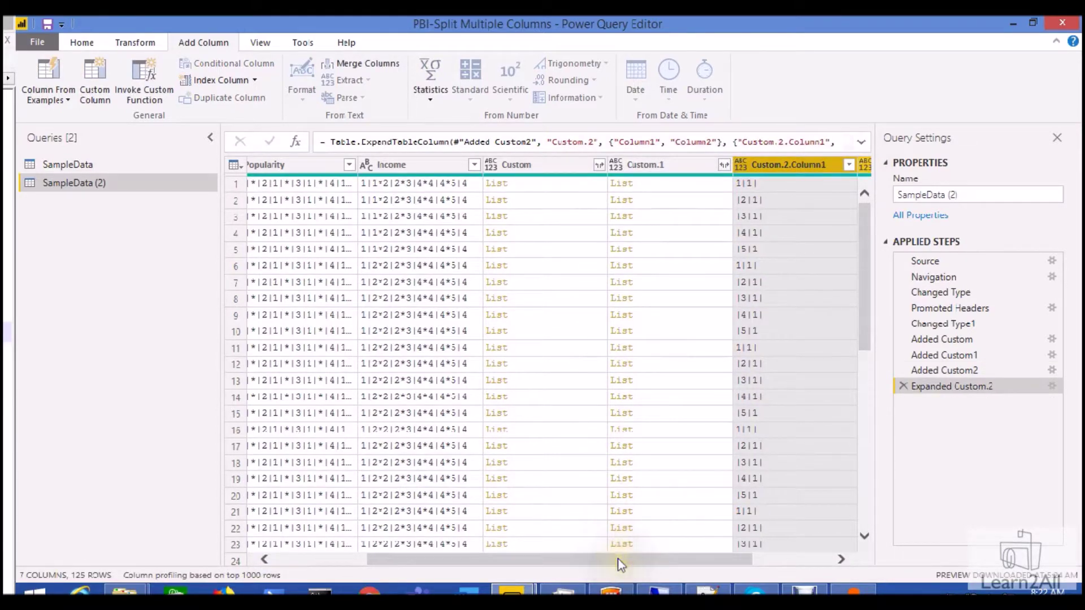
{"action": "left_click_drag", "start_coordinate": [667, 559], "coordinate": [737, 560]}
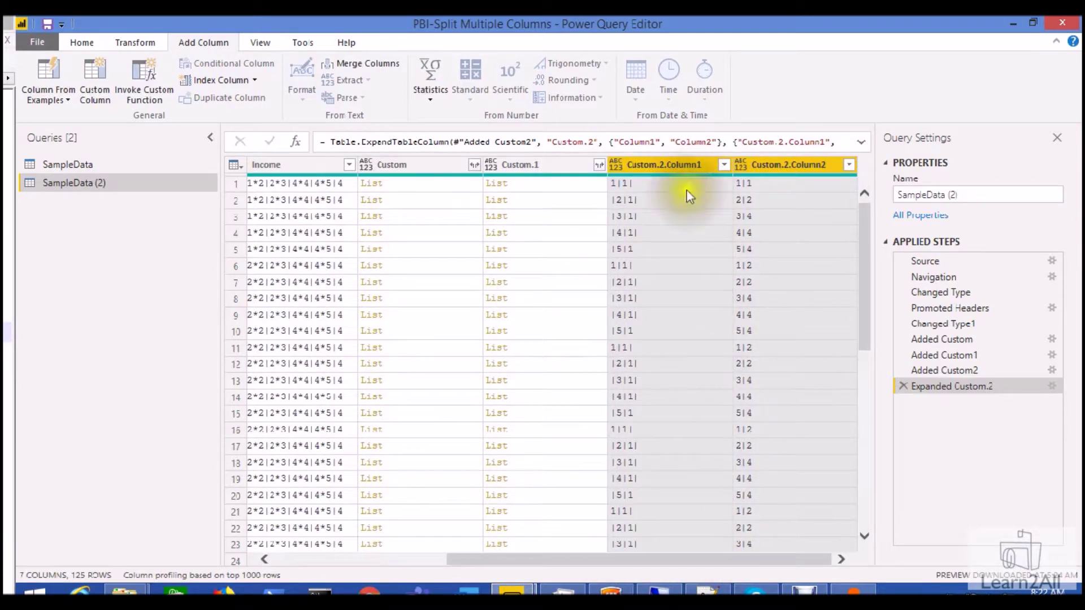
{"action": "left_click_drag", "start_coordinate": [594, 559], "coordinate": [422, 560]}
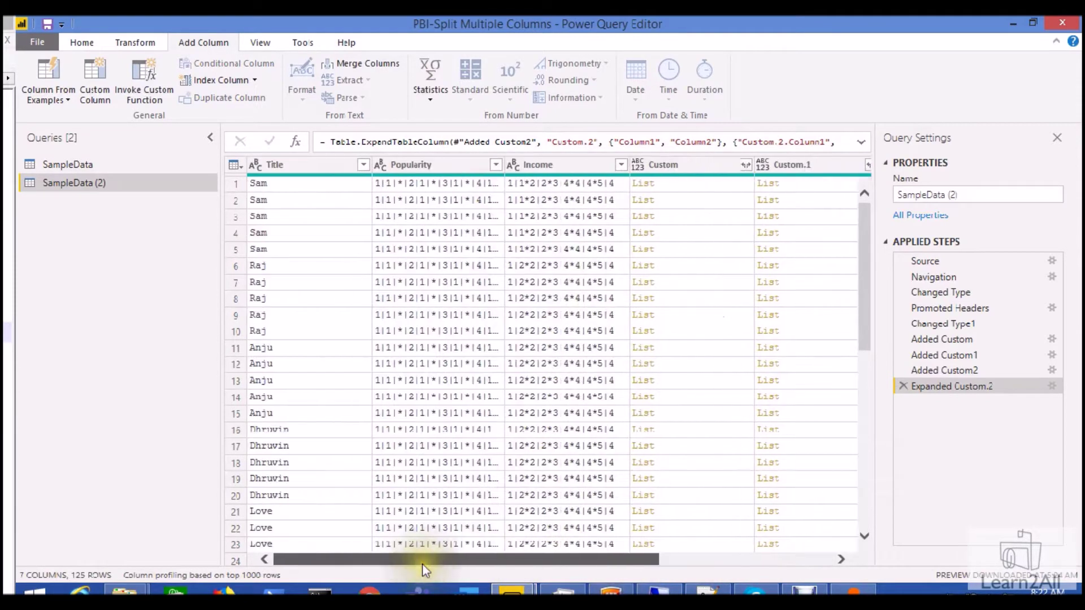
Step: Remove error rows from Popularity, Income, Custom and Custom.1, then delete those four columns
{"action": "mouse_move", "coordinate": [356, 174]}
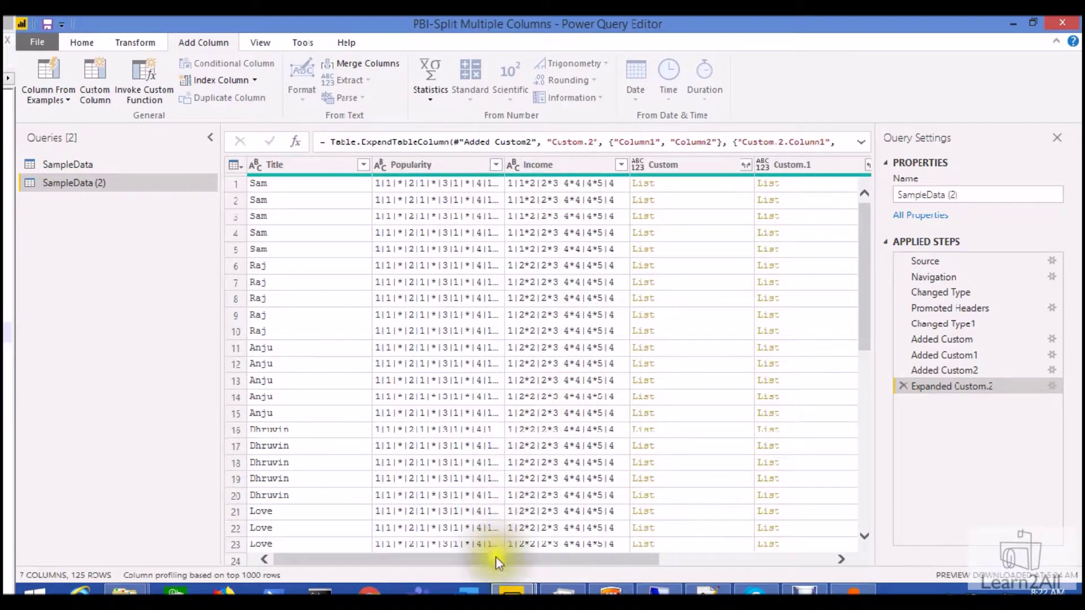
{"action": "left_click", "coordinate": [443, 164]}
{"action": "left_click", "coordinate": [565, 165]}
{"action": "left_click", "coordinate": [687, 166], "text": "ctrl"}
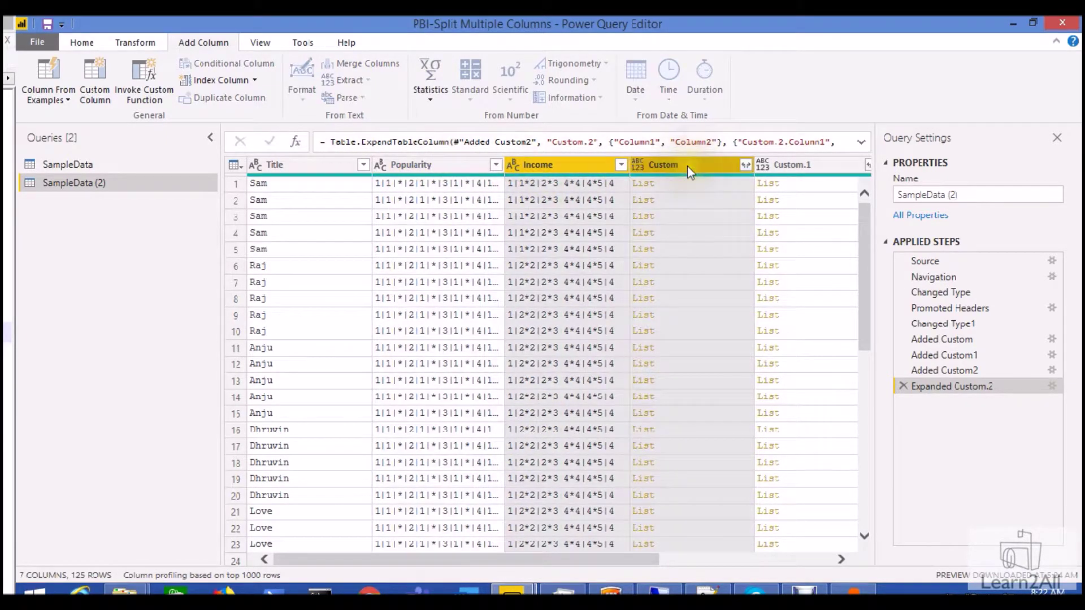
{"action": "left_click", "coordinate": [447, 164], "text": "ctrl"}
{"action": "left_click", "coordinate": [795, 164], "text": "ctrl"}
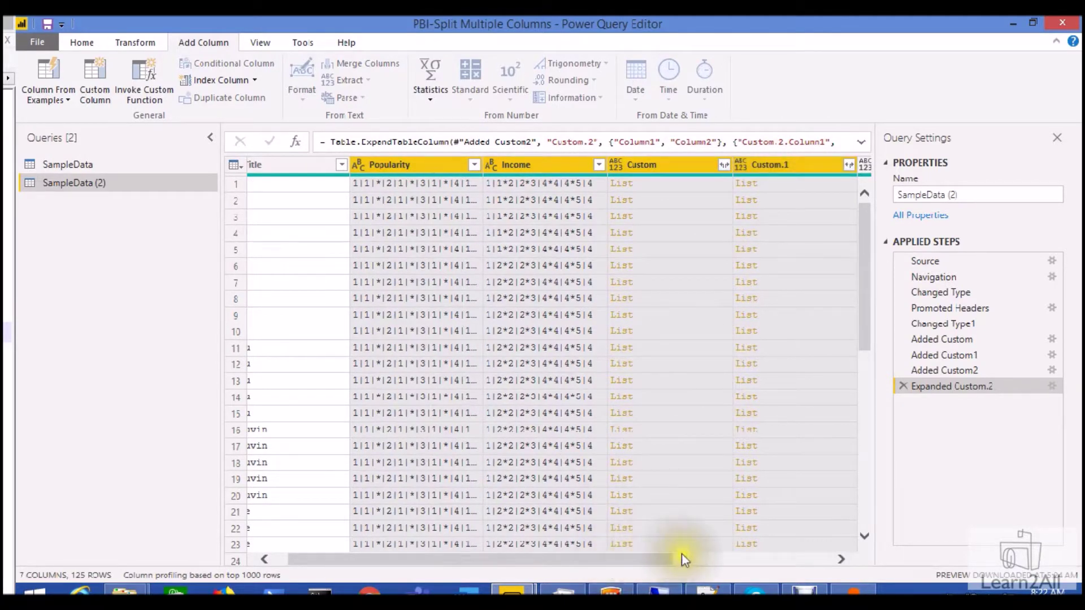
{"action": "left_click_drag", "start_coordinate": [682, 554], "coordinate": [734, 558]}
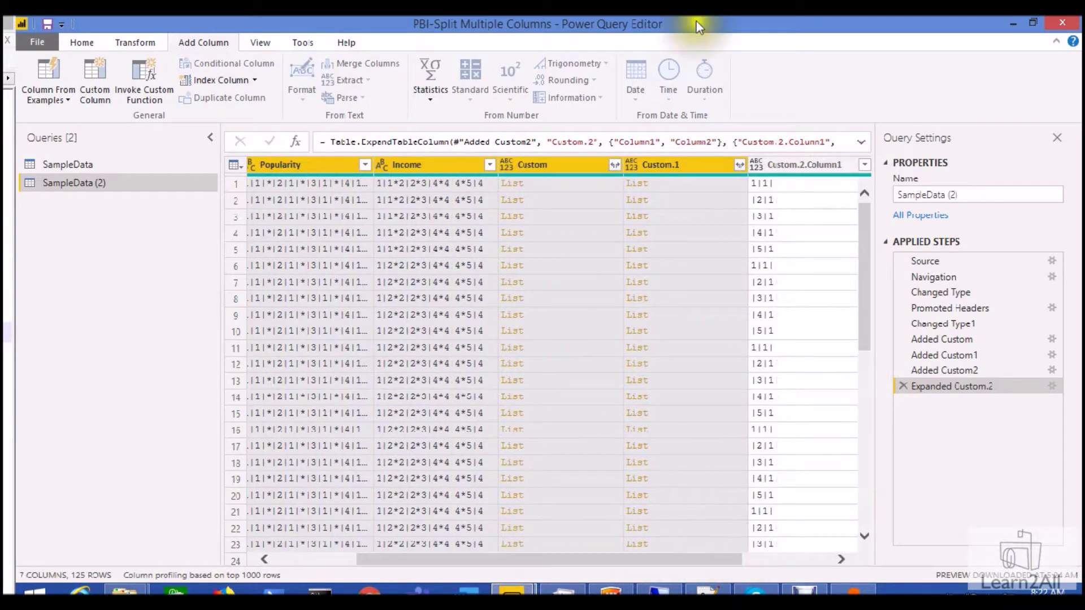
{"action": "right_click", "coordinate": [670, 161]}
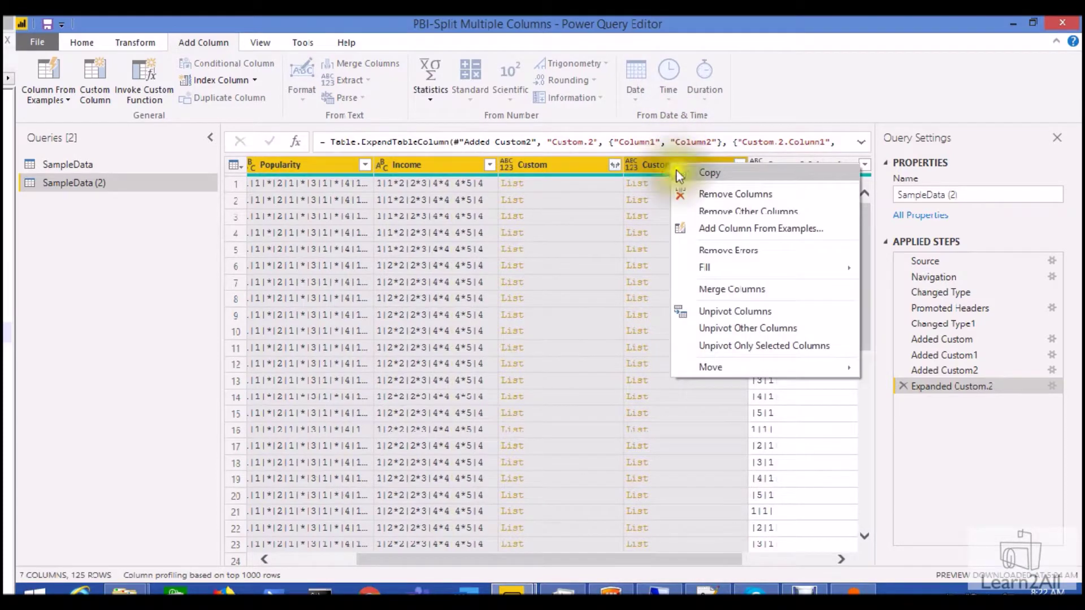
{"action": "left_click", "coordinate": [719, 252]}
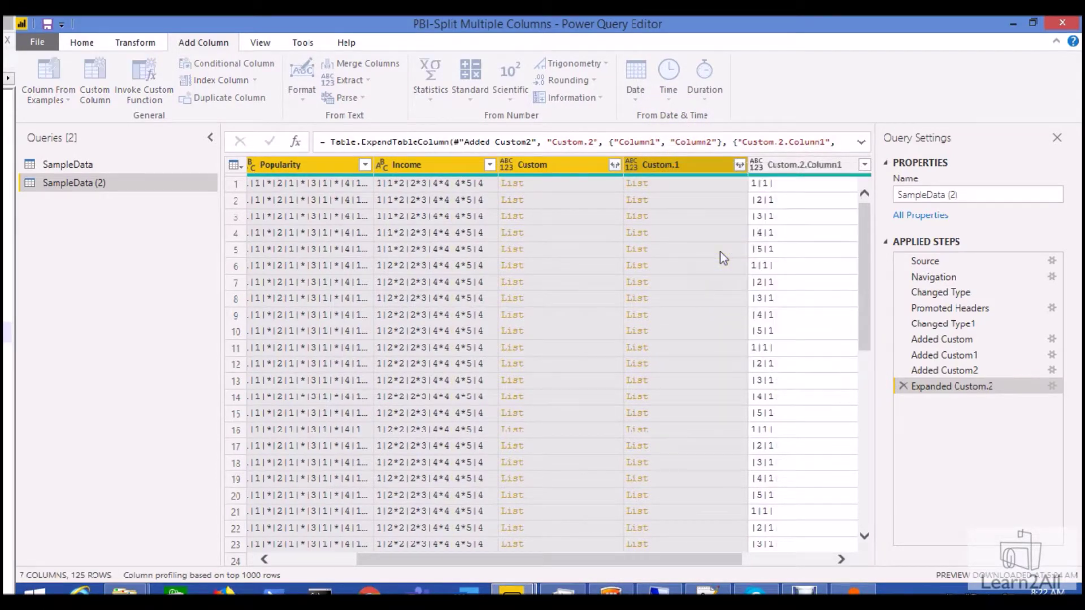
{"action": "right_click", "coordinate": [688, 161]}
{"action": "left_click", "coordinate": [734, 192]}
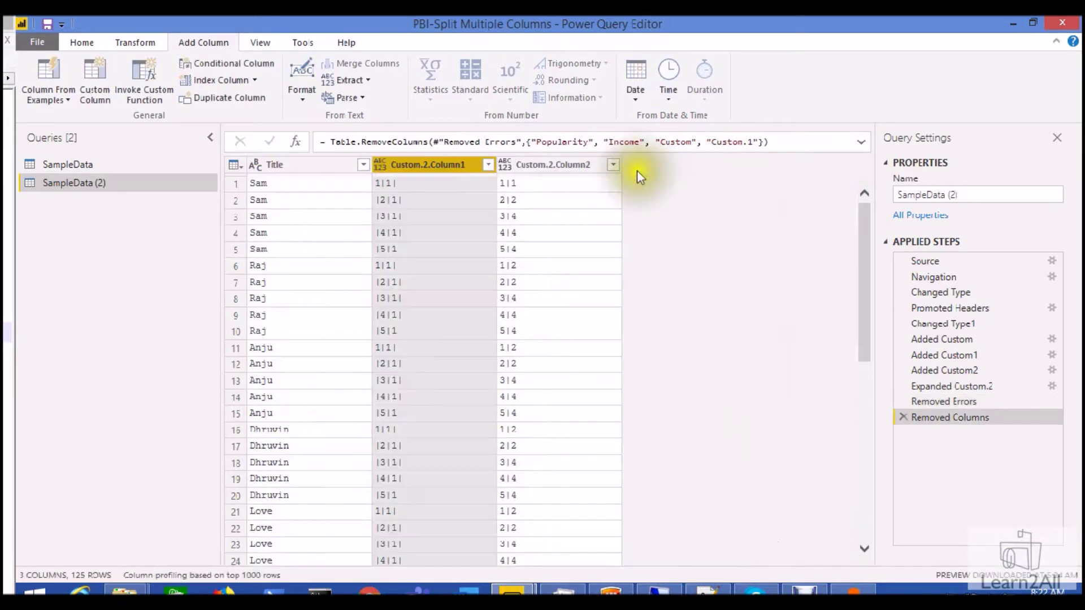